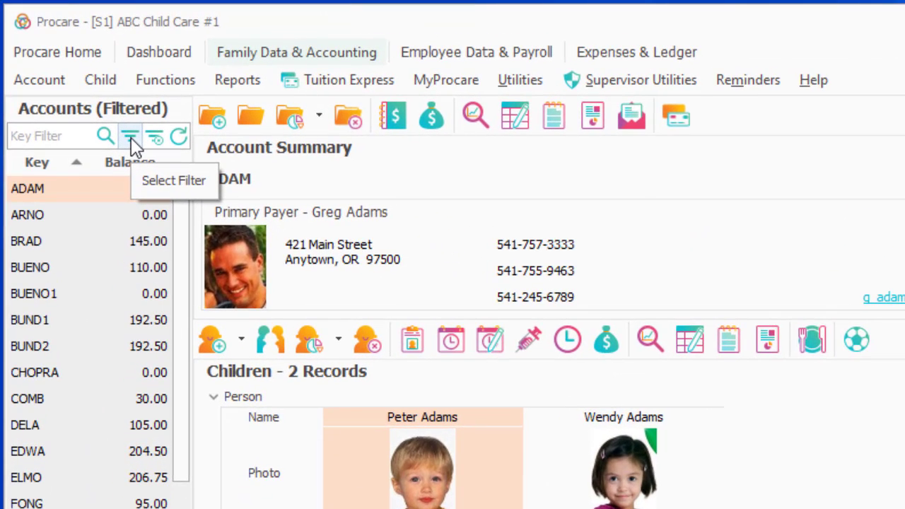
# Step: Filter accounts to Primary Classroom is Kindergarten Room and confirm that 4 children match
pyautogui.click(131, 137)
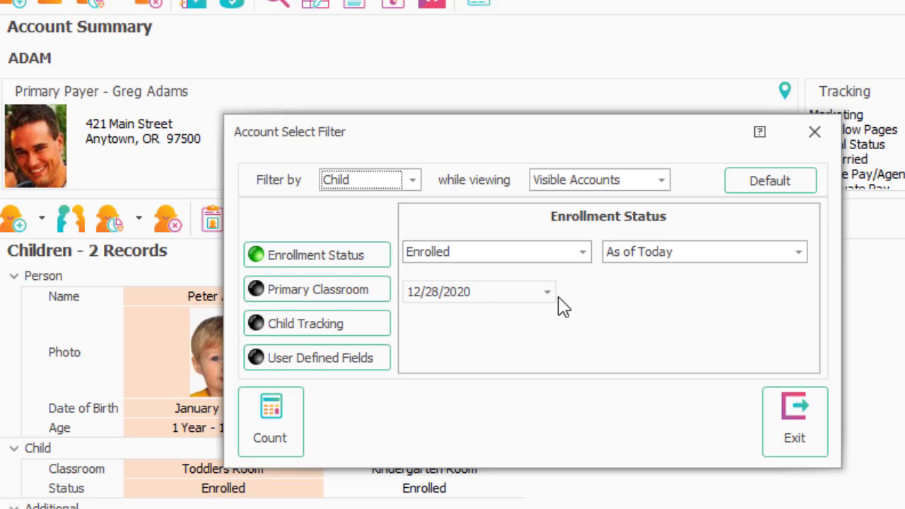
pyautogui.click(346, 302)
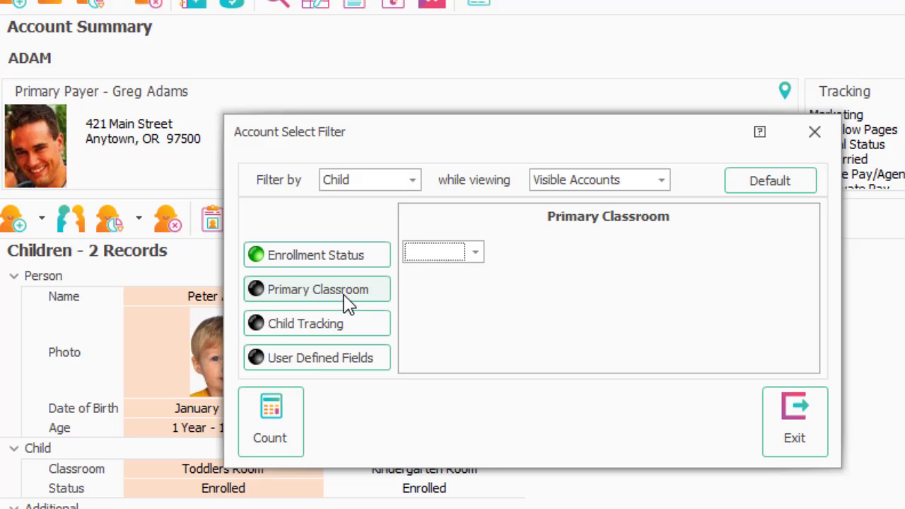
pyautogui.click(472, 253)
pyautogui.click(440, 292)
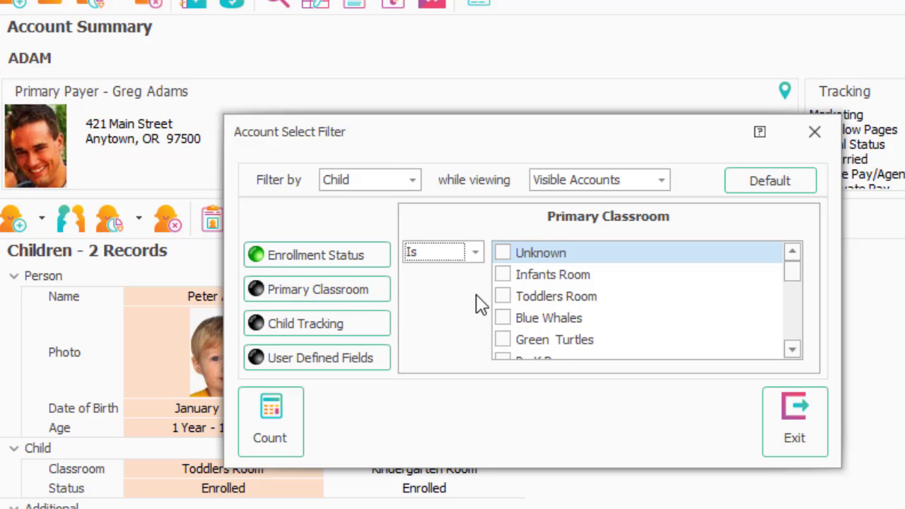
pyautogui.scroll(-1, 523, 291)
pyautogui.click(502, 319)
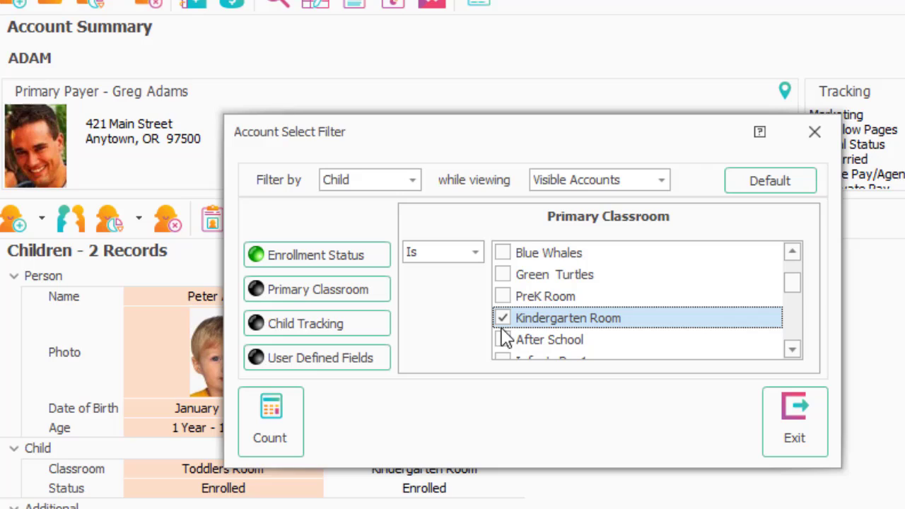
pyautogui.click(278, 434)
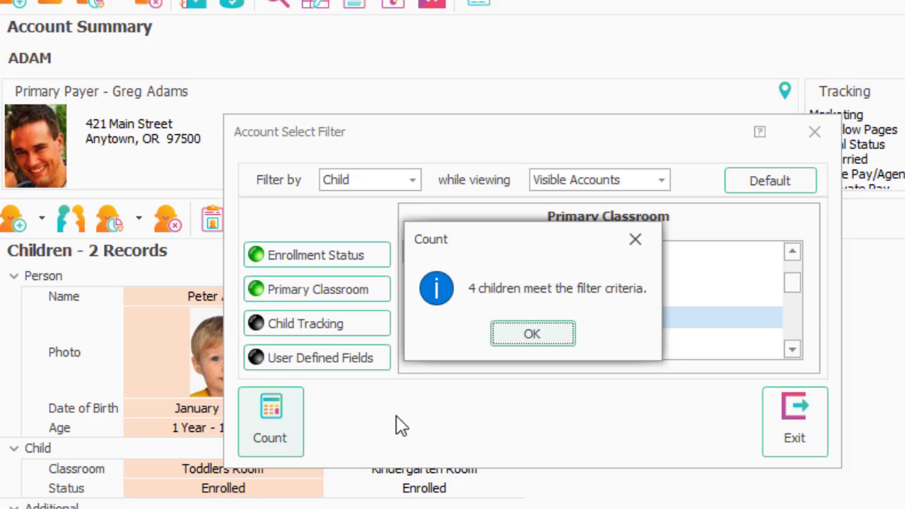
pyautogui.click(533, 338)
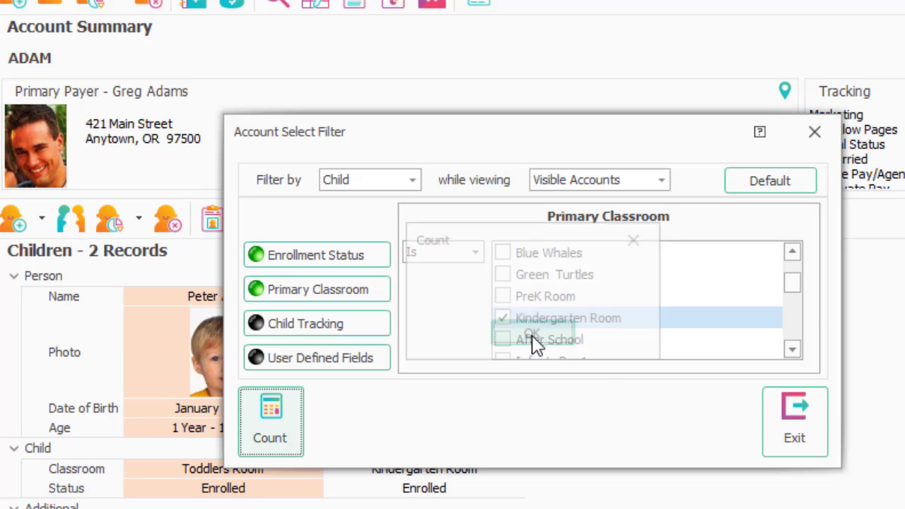
# Step: Apply the Kindergarten Room filter and launch Batch Contract Billing from Family Accounting's Batch Billing Box
pyautogui.click(800, 425)
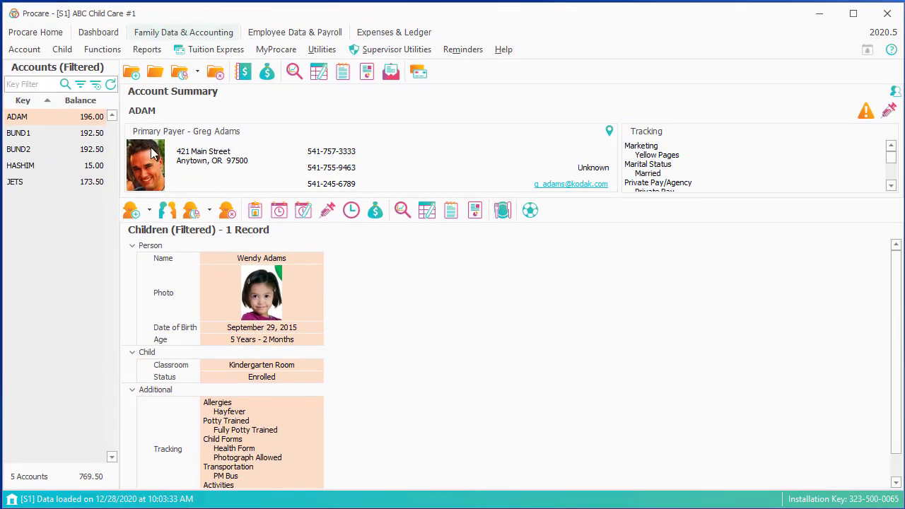
pyautogui.click(103, 50)
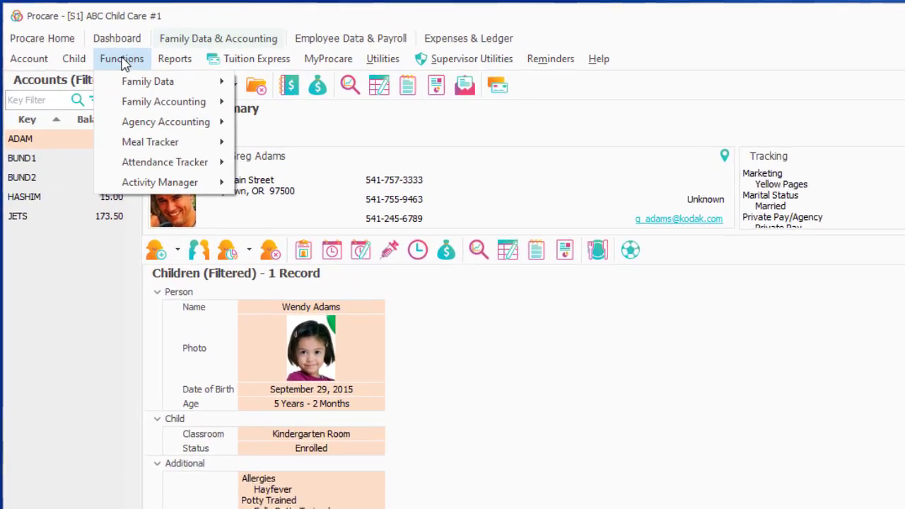
pyautogui.moveTo(95, 95)
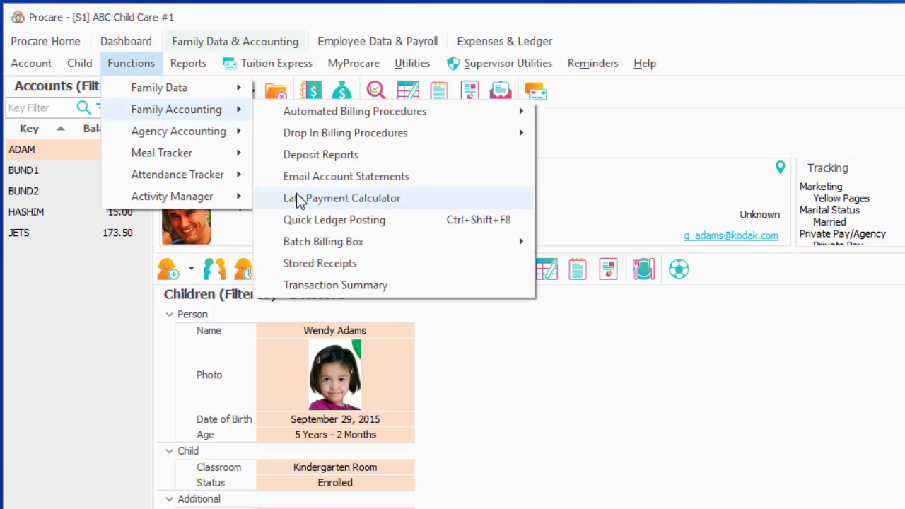
pyautogui.moveTo(276, 246)
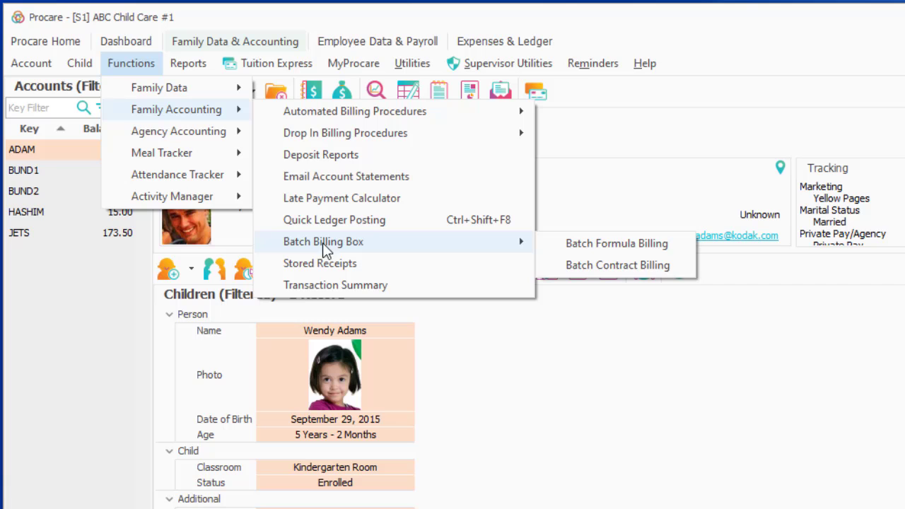
pyautogui.click(670, 266)
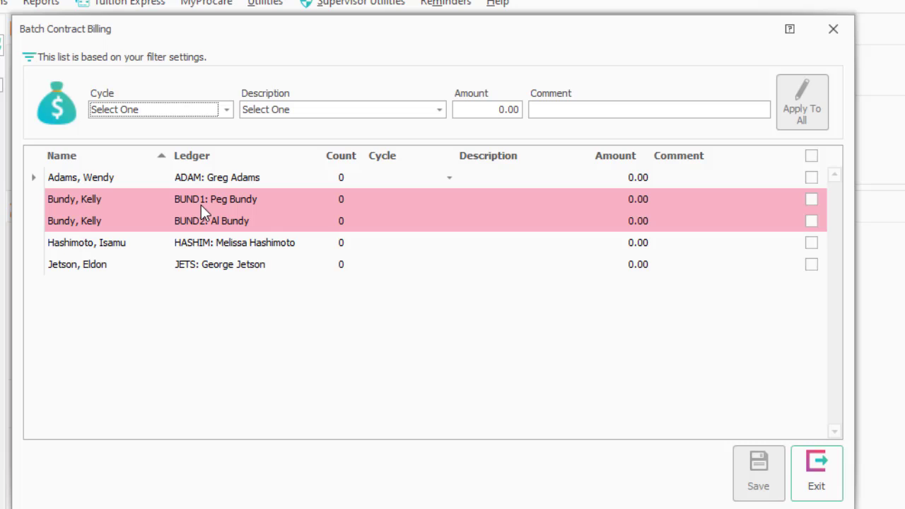
# Step: Apply a Weekly Tuition Kindergarten contract of 140 to every listed child
pyautogui.click(227, 110)
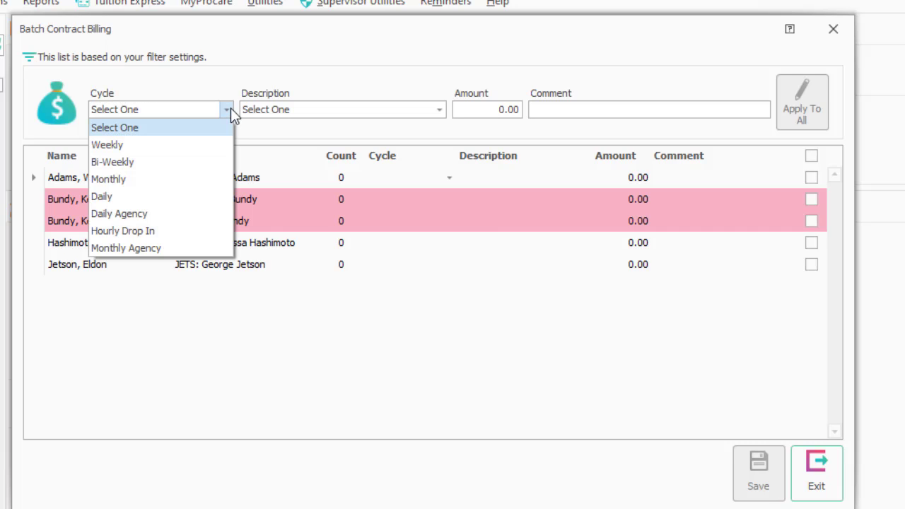
pyautogui.click(145, 146)
pyautogui.click(311, 116)
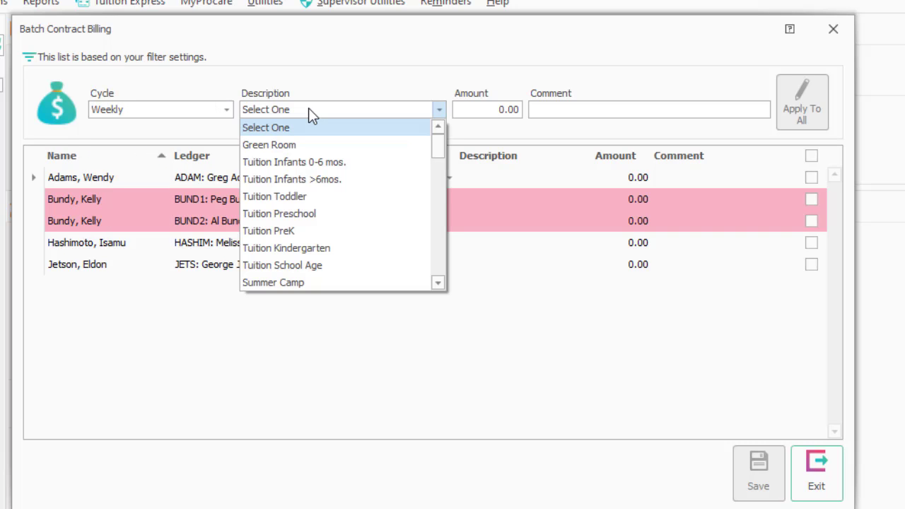
pyautogui.write('tion Infants 0-6 mos.')
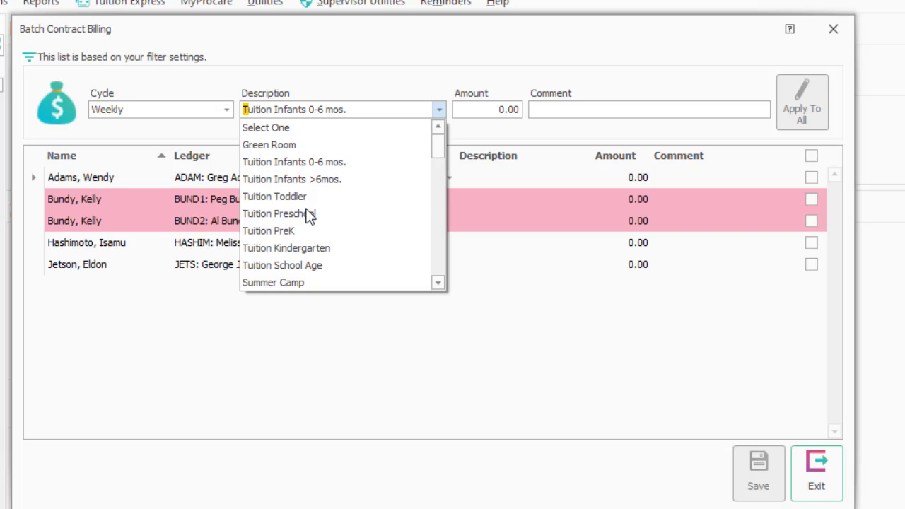
pyautogui.click(298, 247)
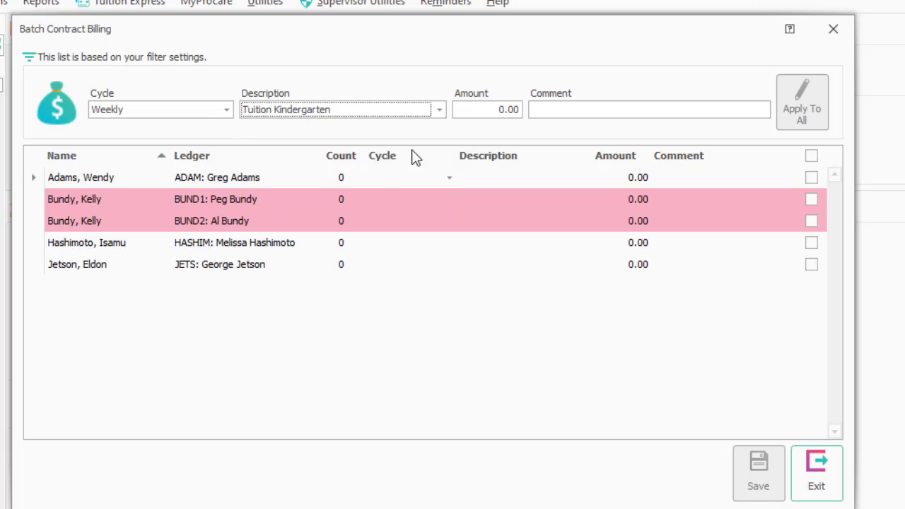
pyautogui.click(469, 111)
pyautogui.write('140')
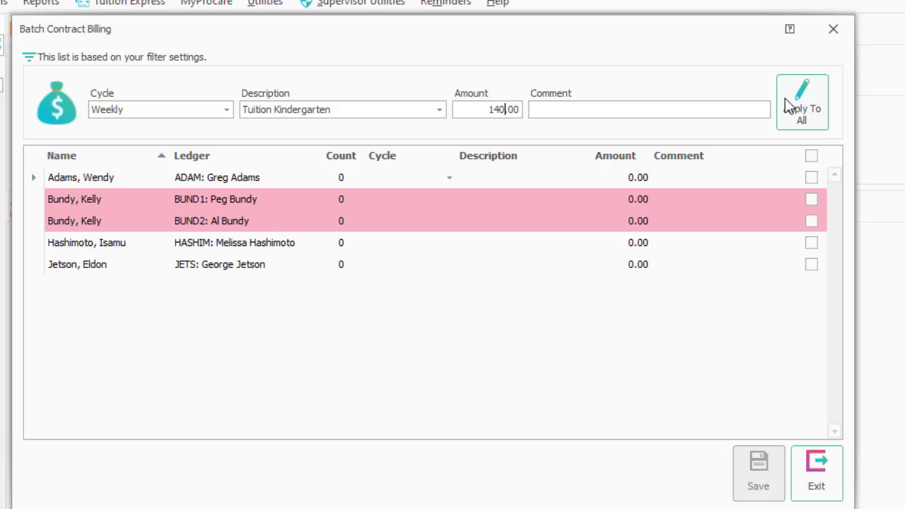
pyautogui.click(809, 93)
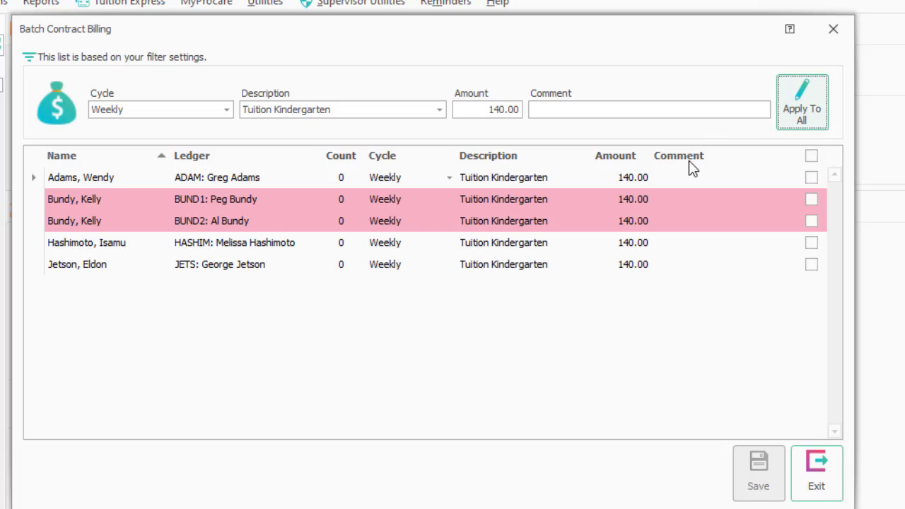
# Step: Change both divorced parents' split ledger amounts from 140.00 to 70 each
pyautogui.click(622, 200)
pyautogui.doubleClick(627, 200)
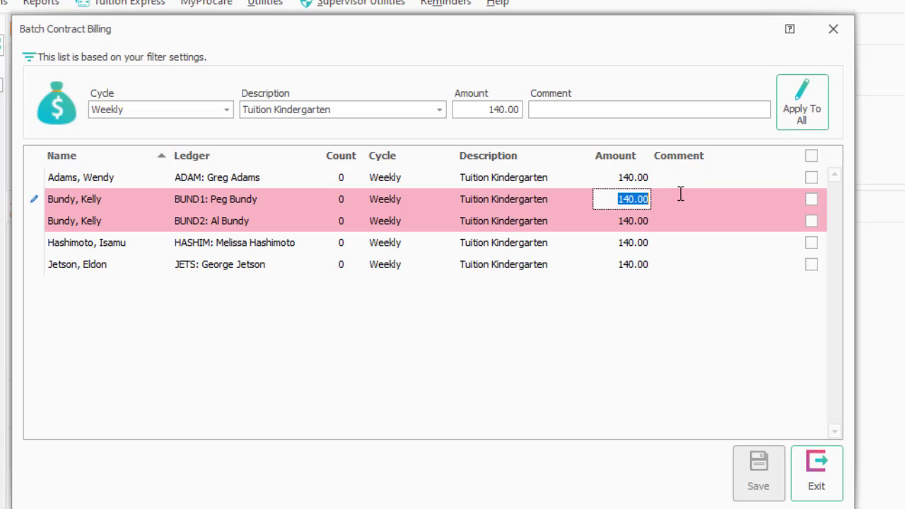
pyautogui.write('70')
pyautogui.doubleClick(614, 220)
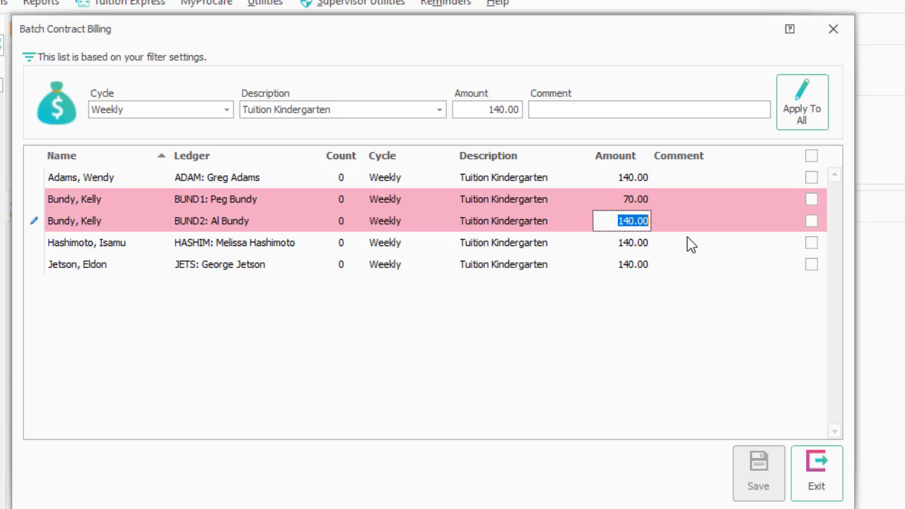
pyautogui.write('70')
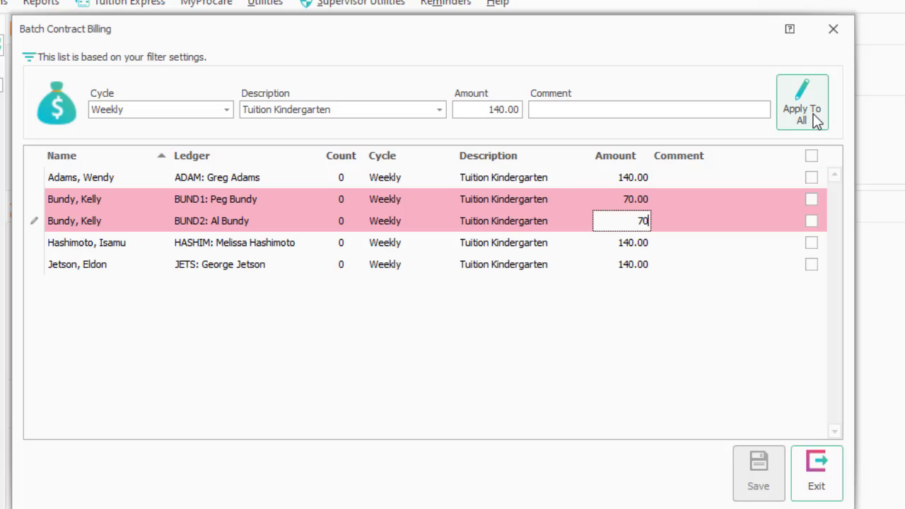
# Step: Mark all five tuition contracts, save them, and close Batch Contract Billing
pyautogui.click(813, 155)
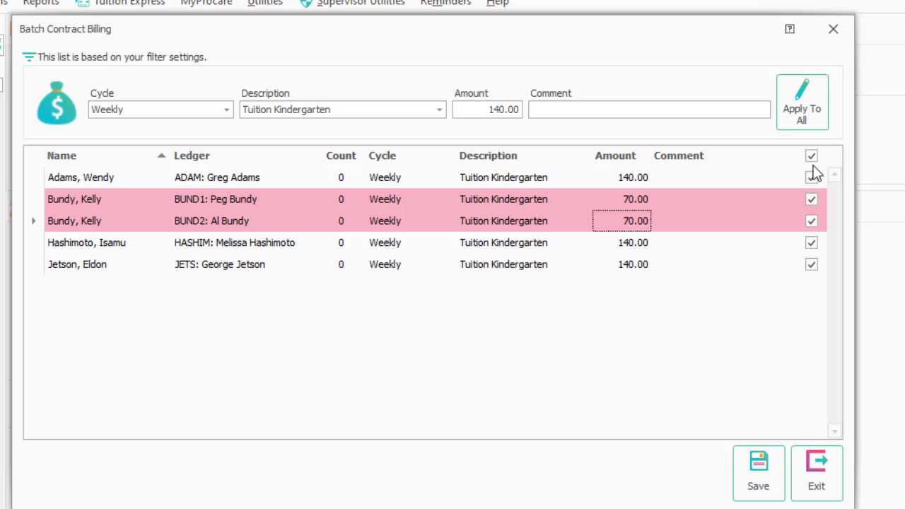
pyautogui.click(760, 480)
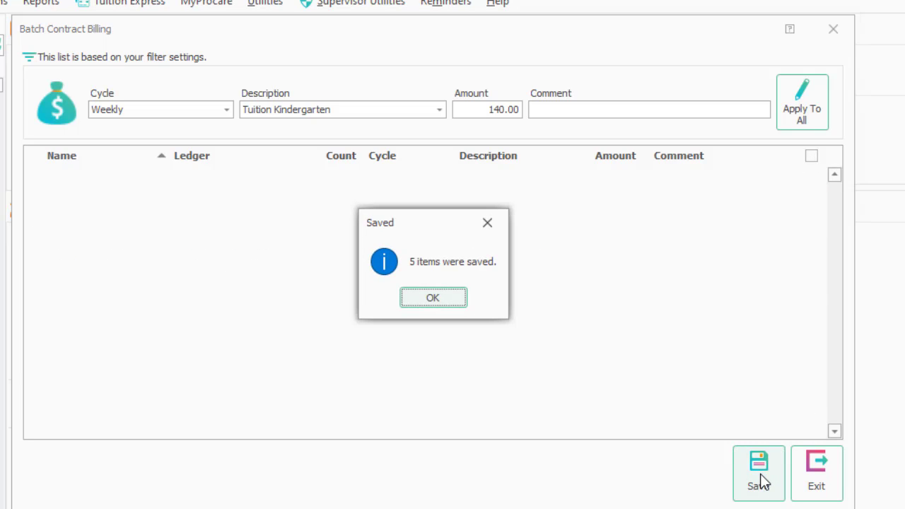
pyautogui.click(432, 302)
pyautogui.click(815, 470)
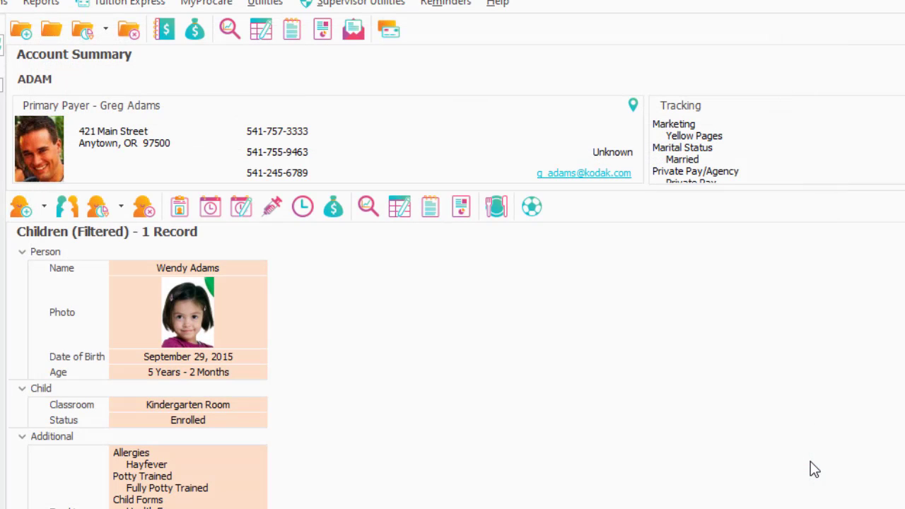
# Step: Review the ADAM and Bundy children's weekly tuition contracts, then restore the default account filter
pyautogui.click(338, 211)
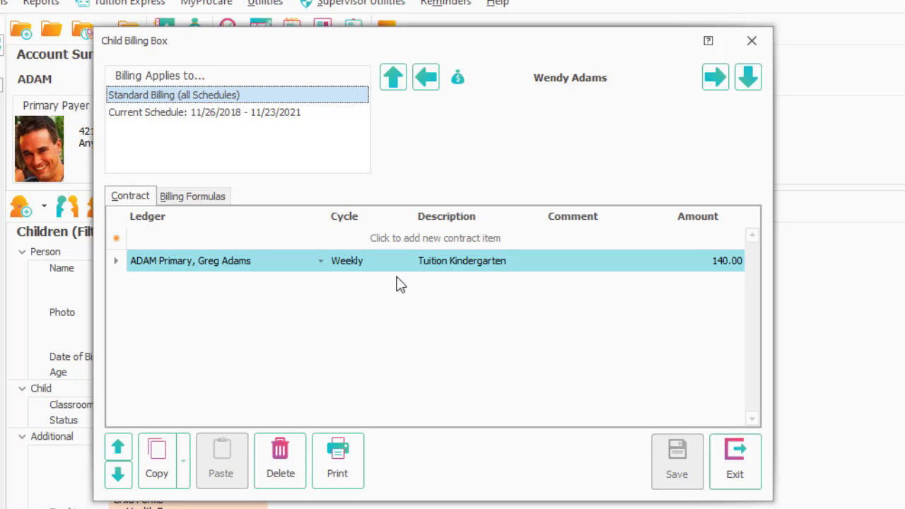
pyautogui.click(749, 83)
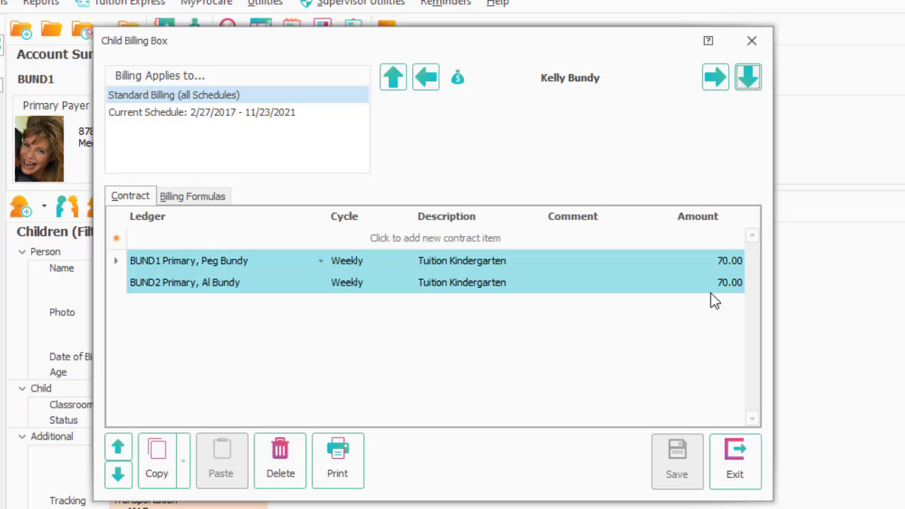
pyautogui.click(743, 458)
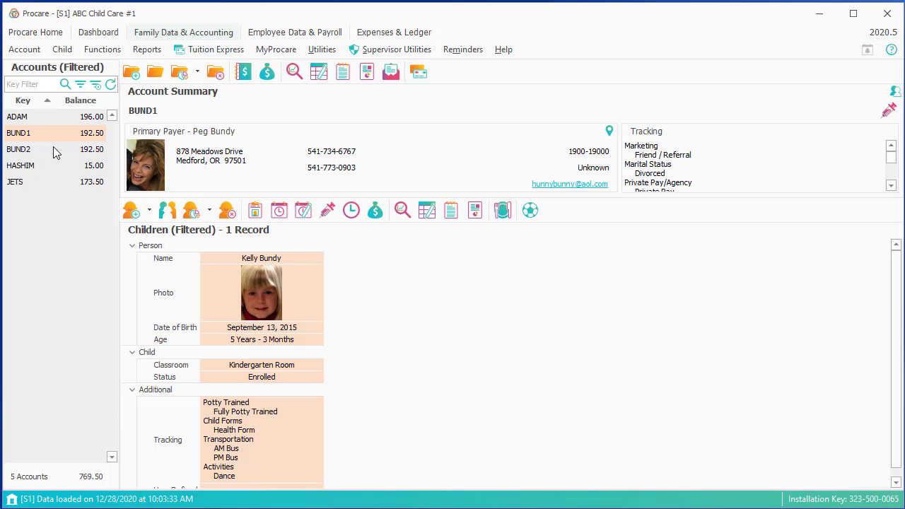
pyautogui.click(101, 91)
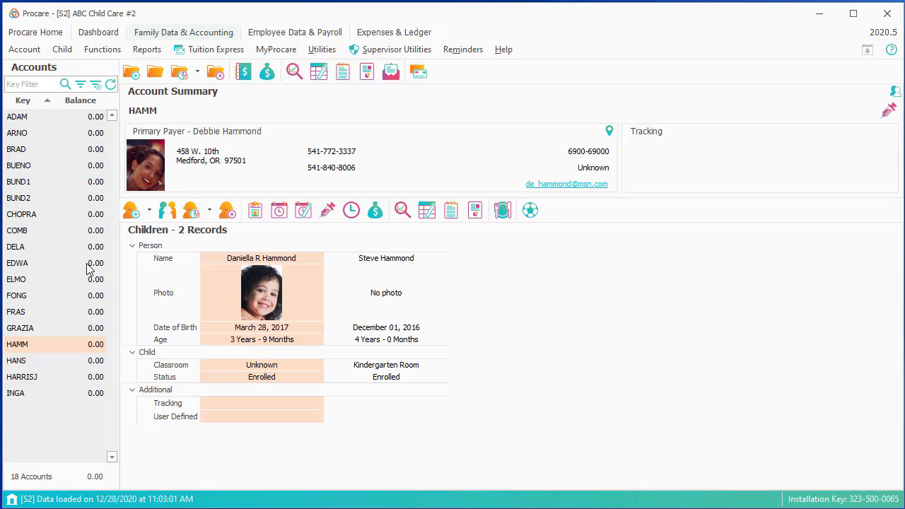
# Step: Launch Batch Formula Billing from Functions > Family Accounting > Batch Billing Box
pyautogui.click(110, 55)
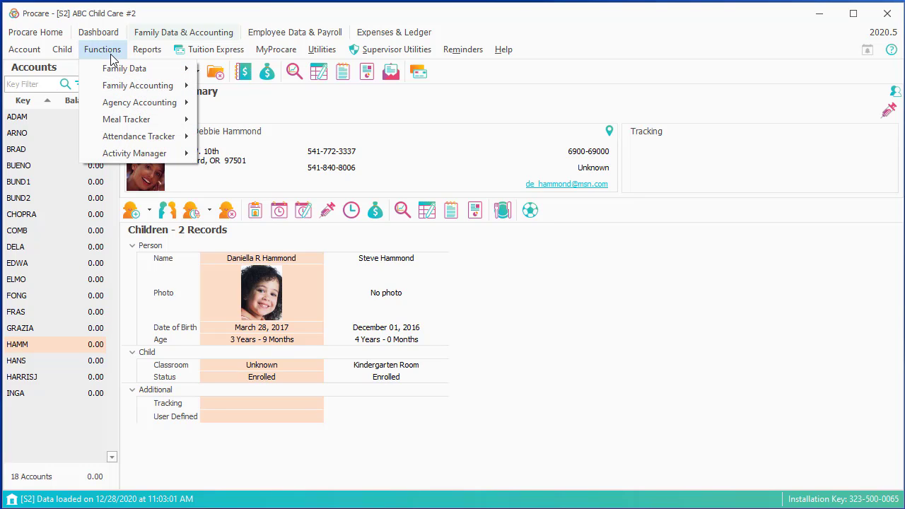
pyautogui.moveTo(160, 85)
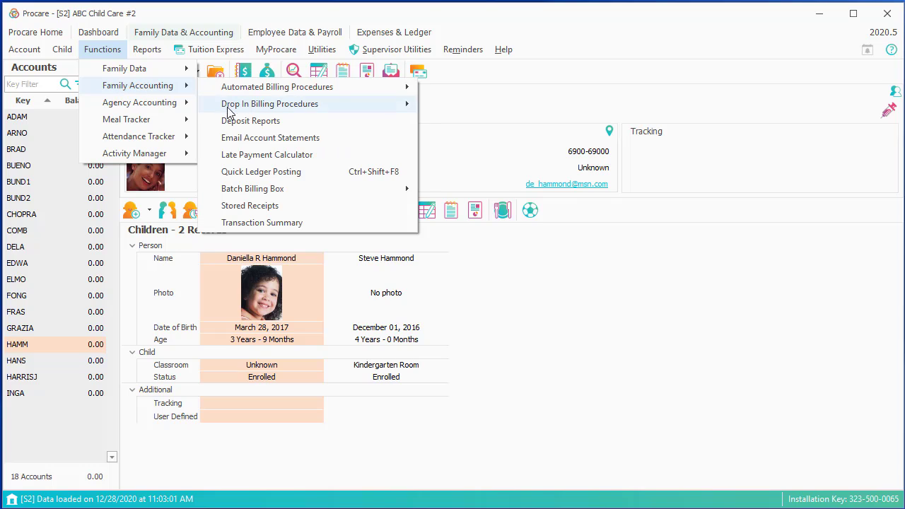
pyautogui.moveTo(228, 189)
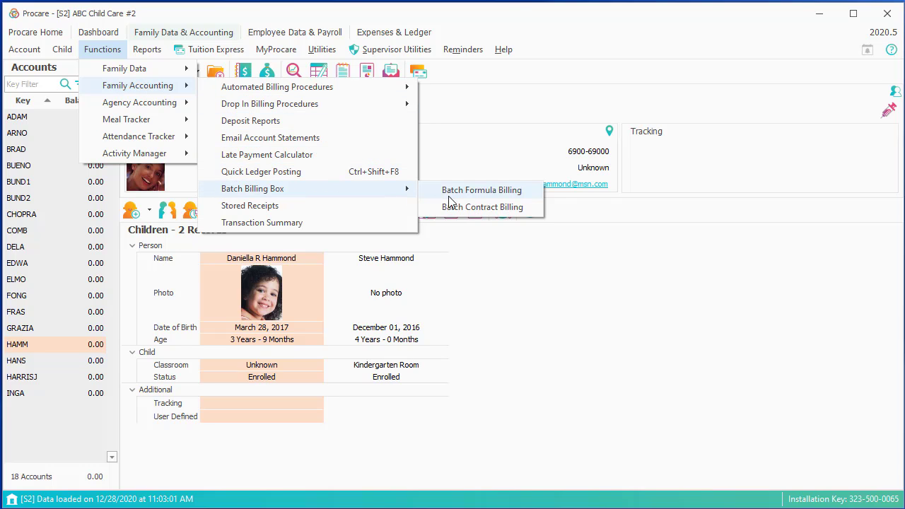
pyautogui.click(525, 195)
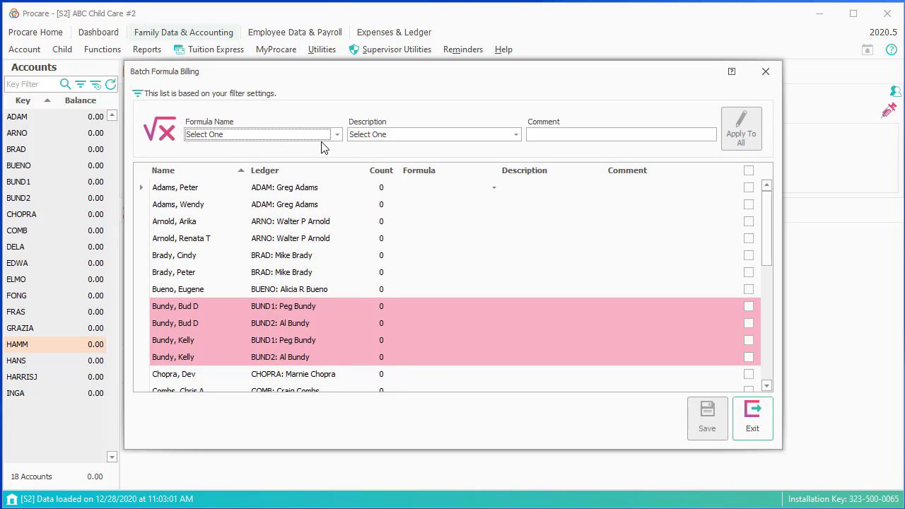
# Step: Assign the After Hours Pickup formula with description Late Pick Up to every child's row
pyautogui.click(336, 135)
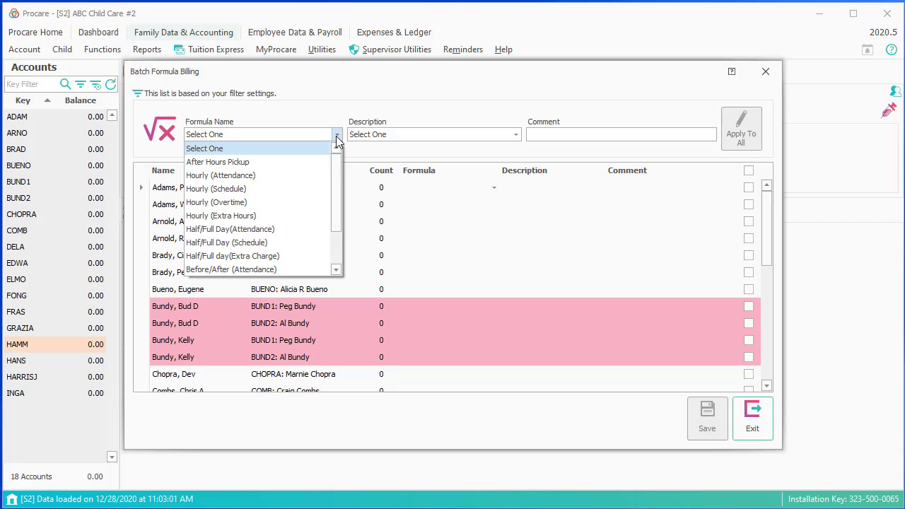
pyautogui.write('a')
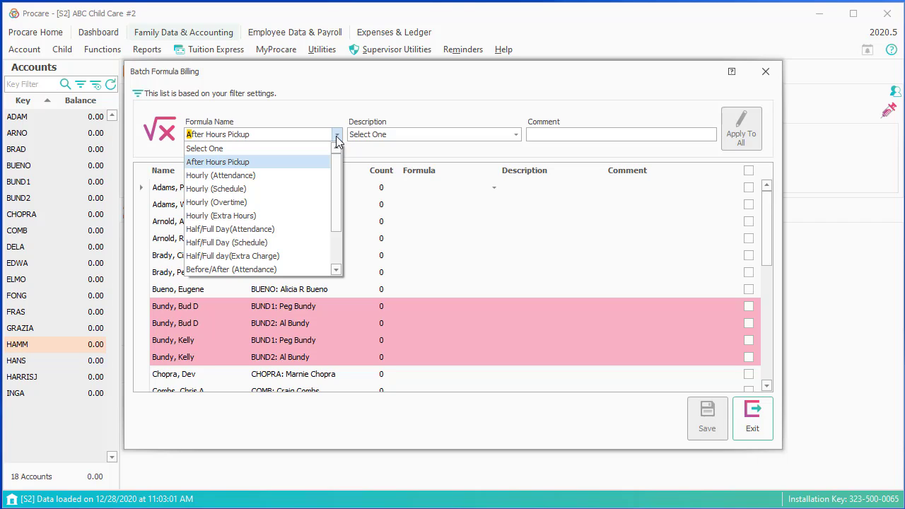
pyautogui.click(250, 162)
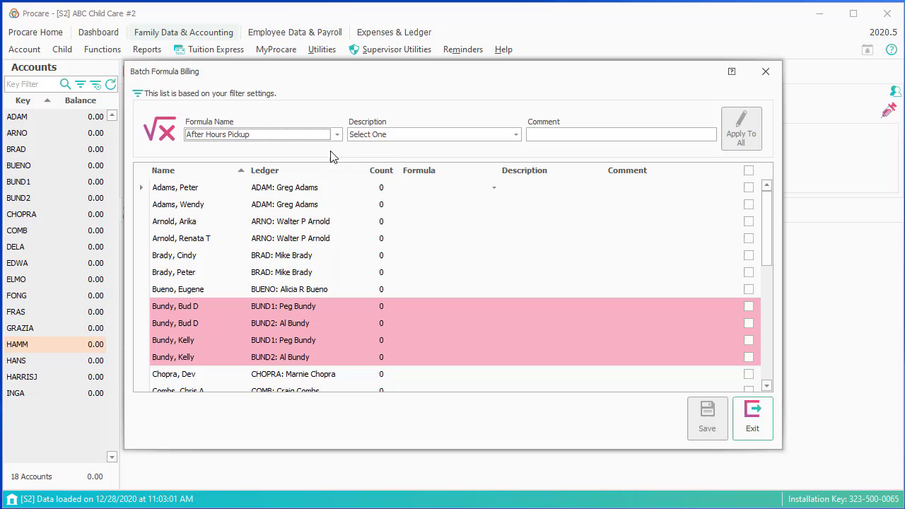
pyautogui.click(394, 136)
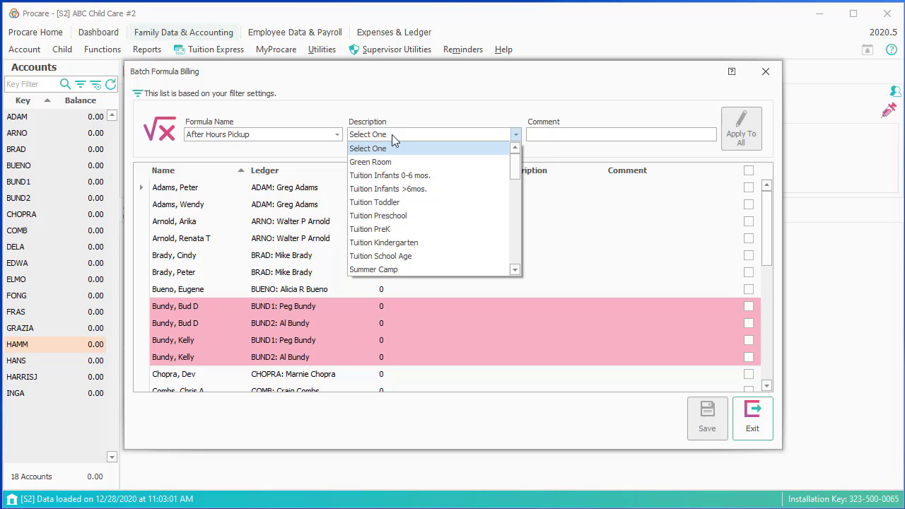
pyautogui.write('l')
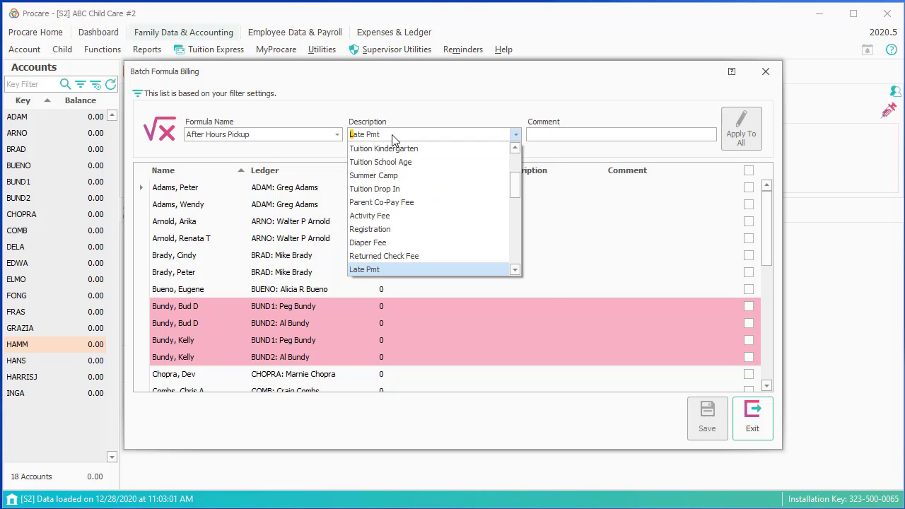
pyautogui.click(515, 270)
pyautogui.click(463, 268)
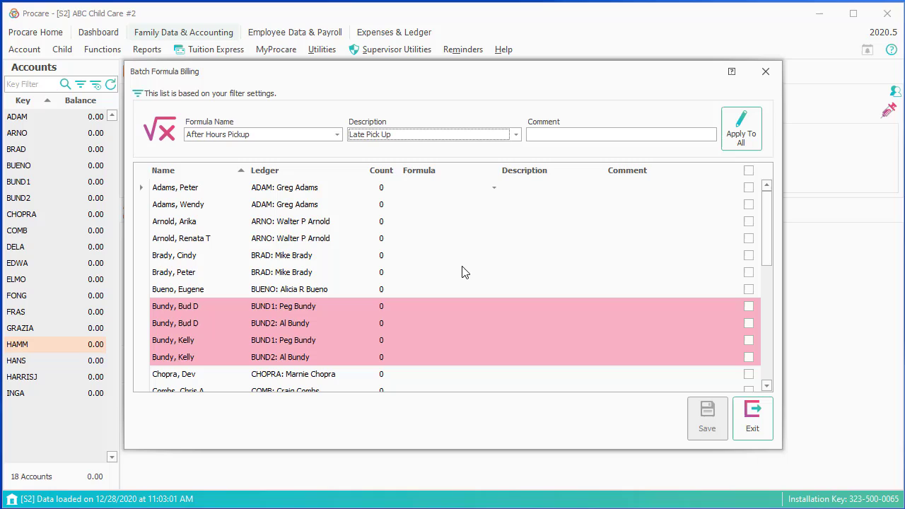
pyautogui.click(748, 117)
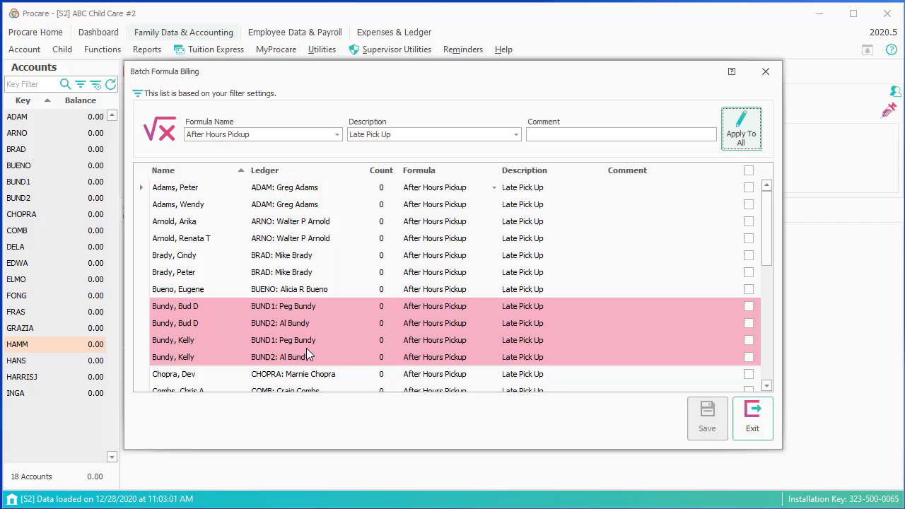
# Step: Check all rows except the two duplicate BUND2 ledgers and save the 27 formula items
pyautogui.click(749, 170)
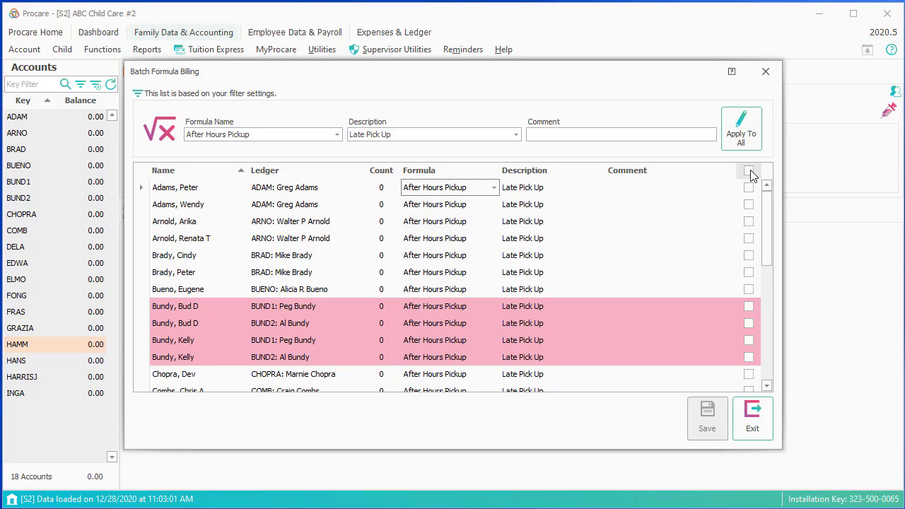
pyautogui.click(748, 323)
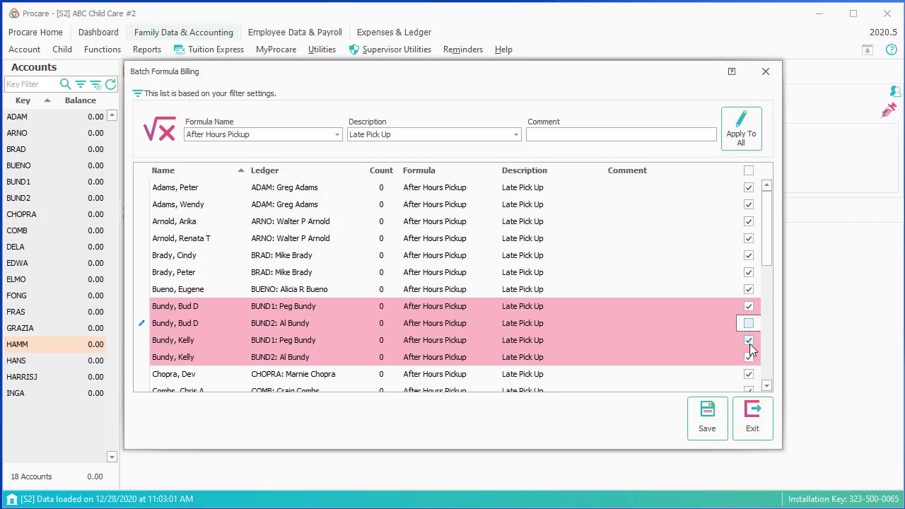
pyautogui.click(749, 357)
pyautogui.click(708, 418)
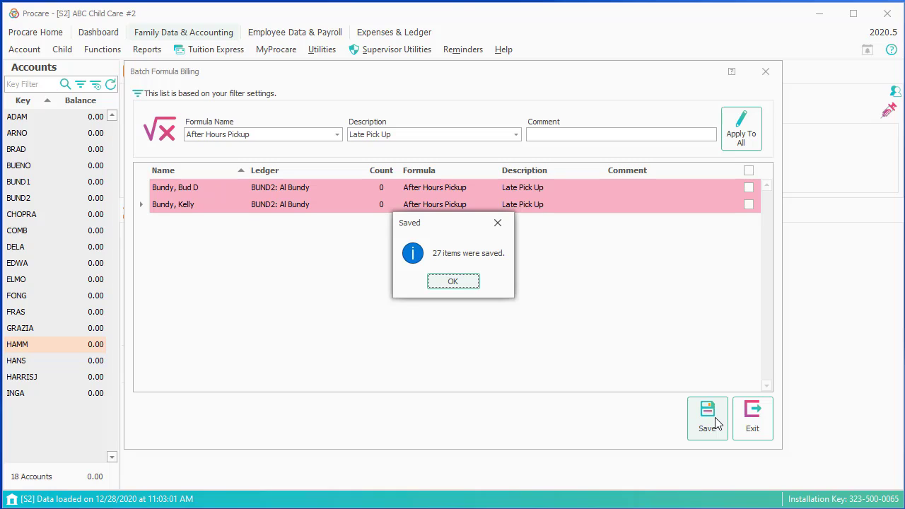
pyautogui.click(456, 282)
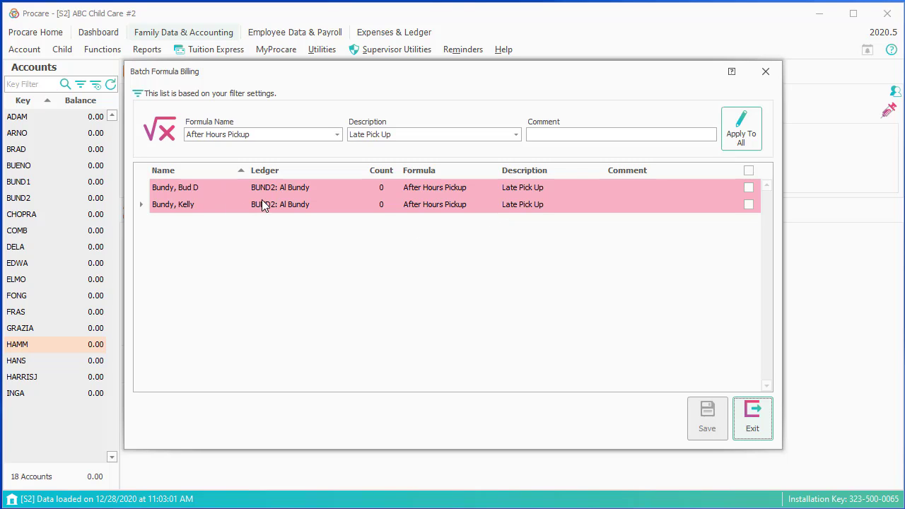
# Step: Close batch billing and view the HAMM child's Billing Formulas showing After Hours Pickup
pyautogui.click(751, 430)
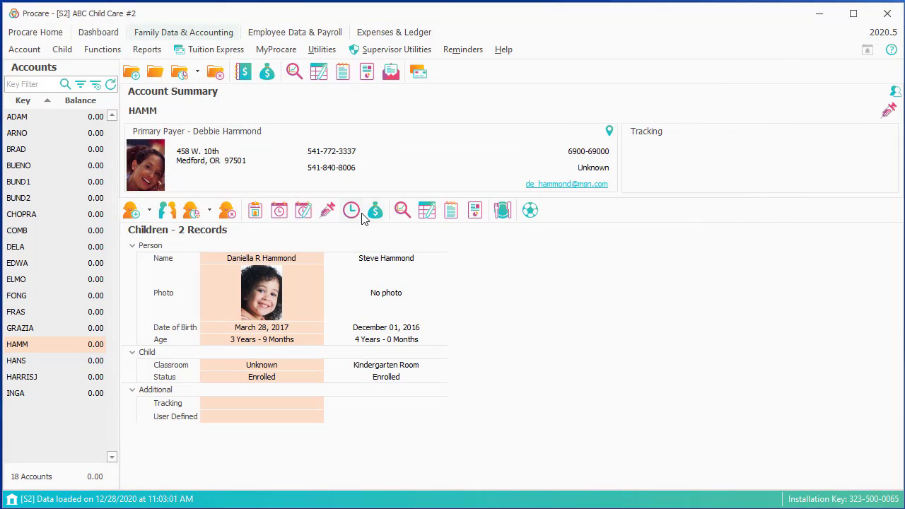
pyautogui.click(375, 212)
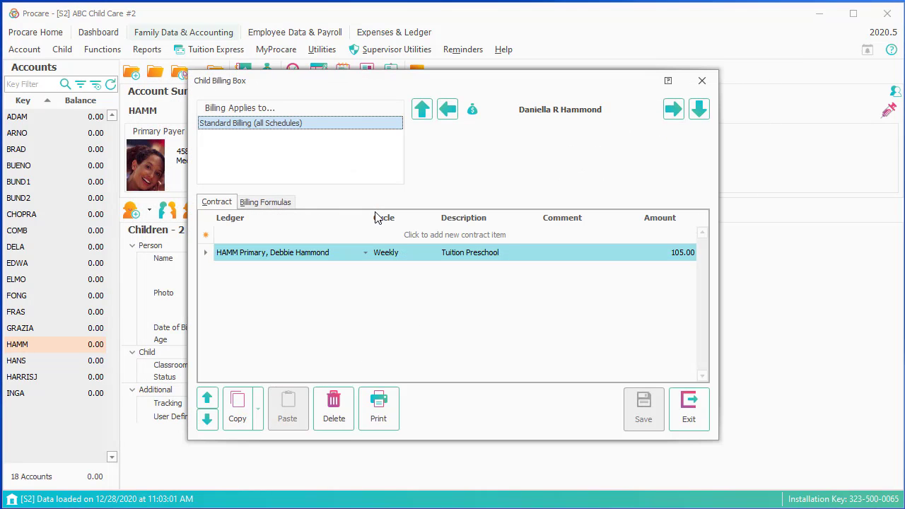
pyautogui.click(279, 203)
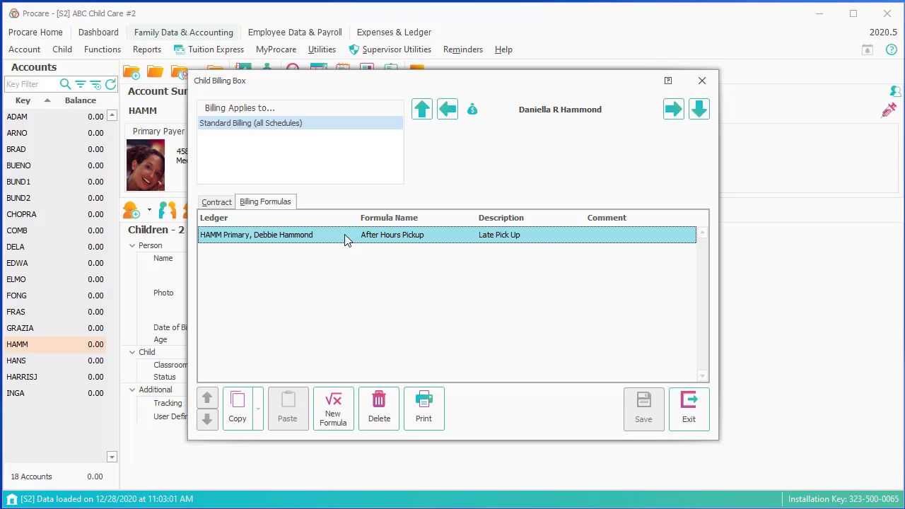